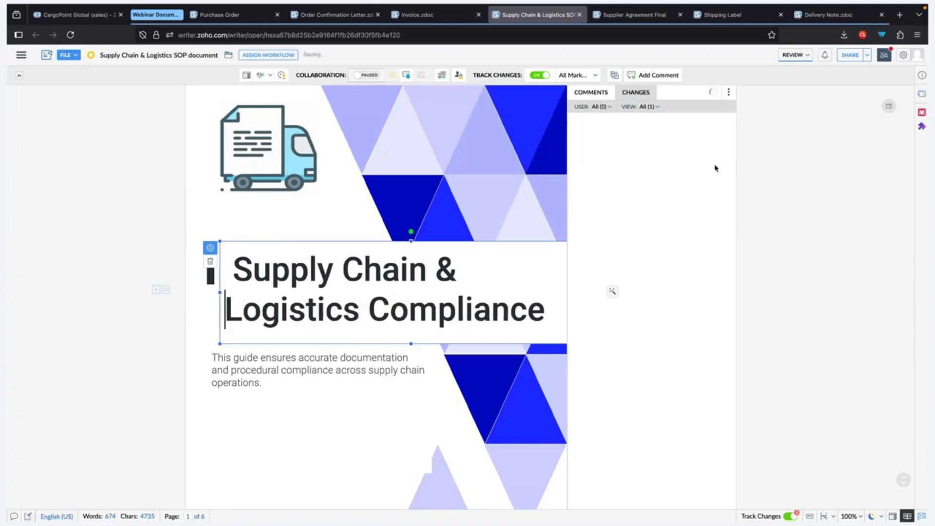
Assign the Review and Approval workflow to the SOP document and open its required details form
click(407, 381)
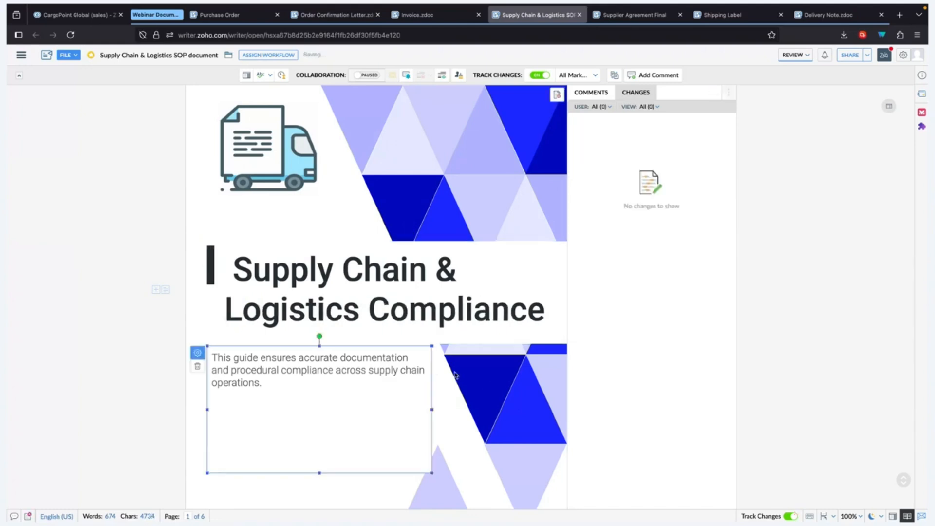
click(456, 373)
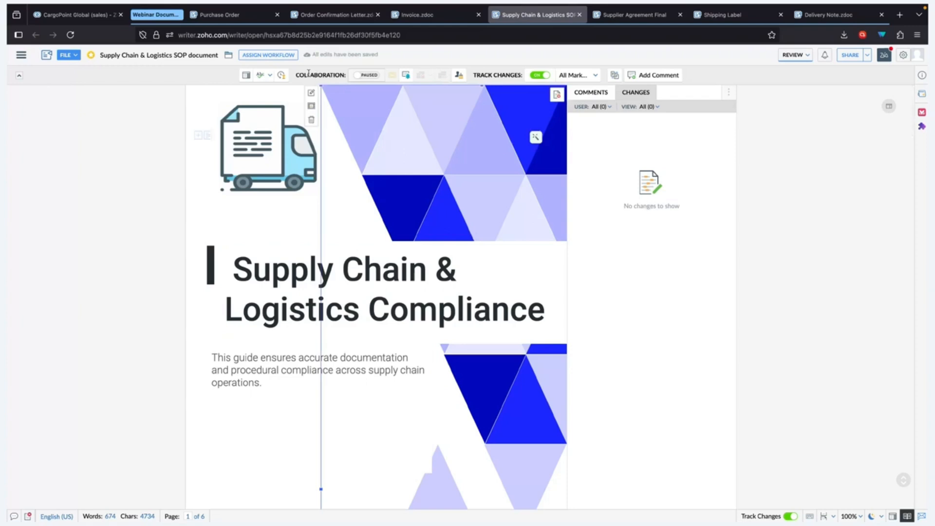
click(268, 55)
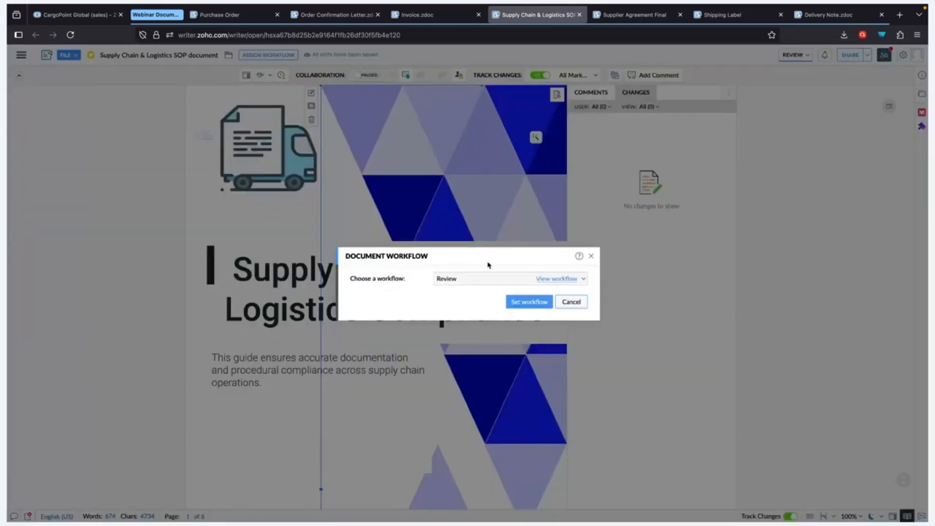
click(524, 278)
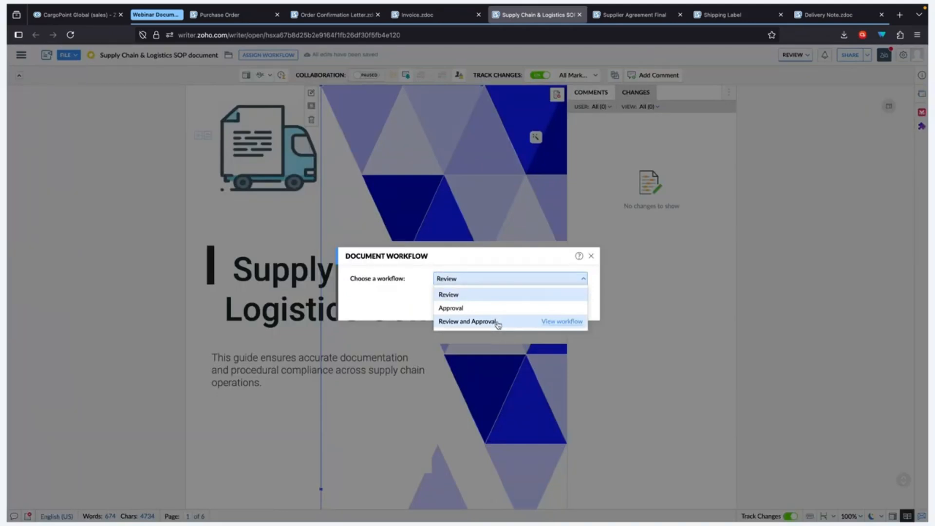
click(498, 323)
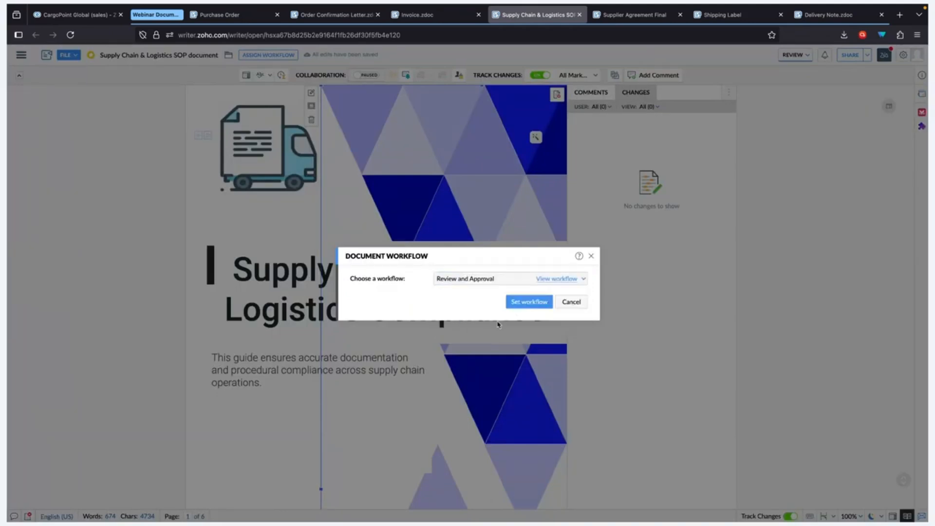
click(528, 303)
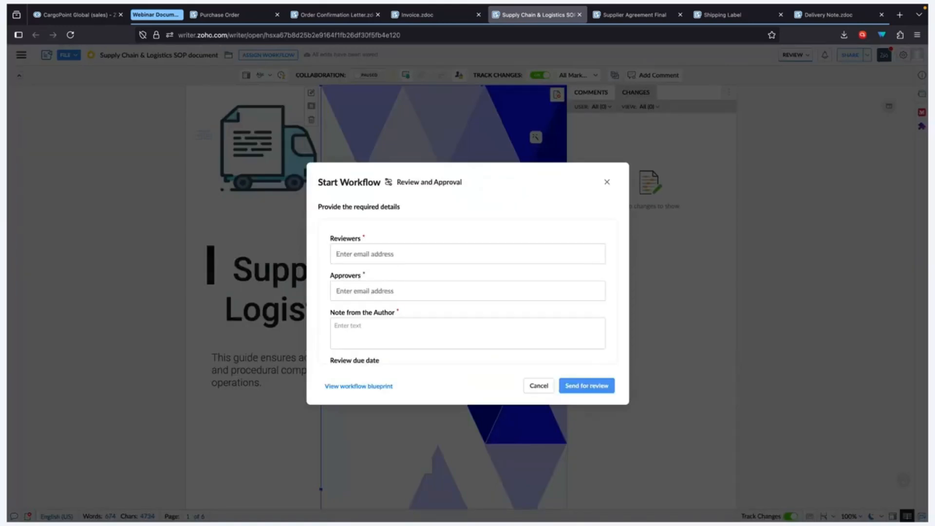
Add your own account as the workflow's reviewer and the named colleague as its approver
text(gautham)
click(416, 287)
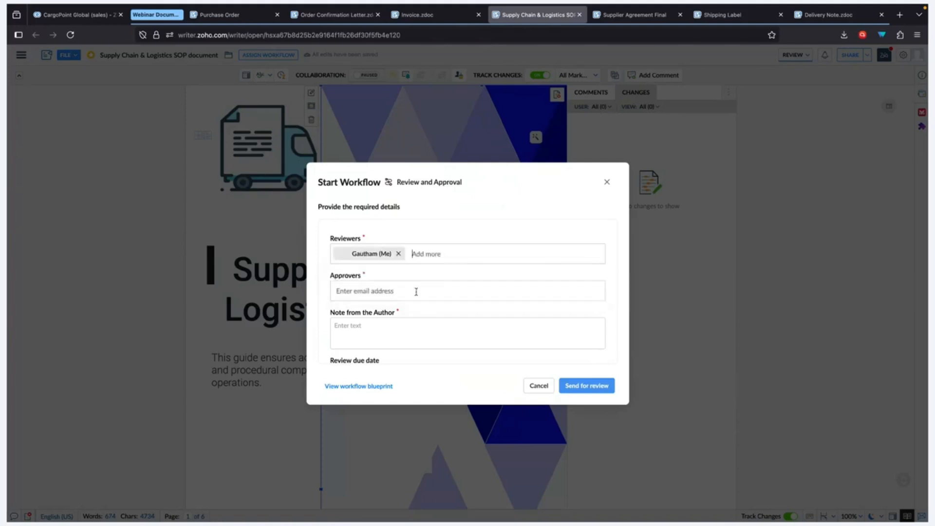
click(406, 290)
text(kir)
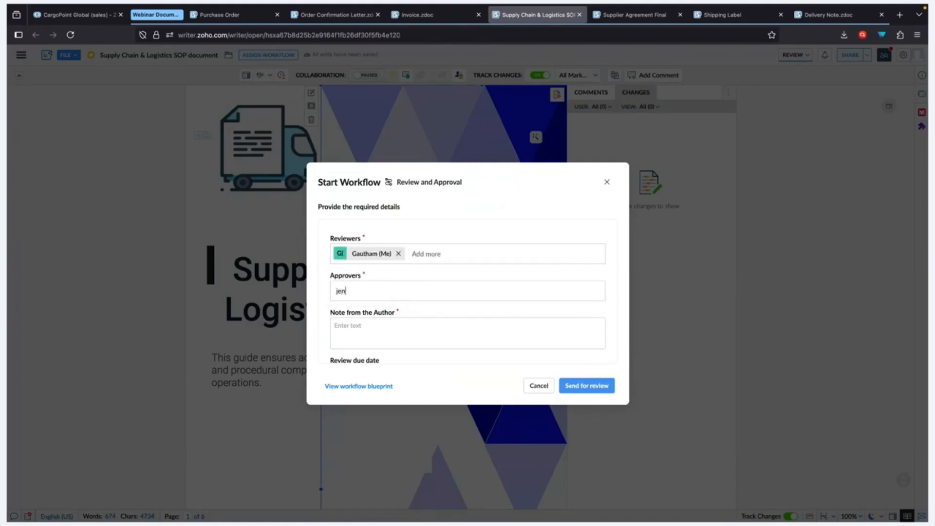
click(432, 319)
Enter "Please review the document for publishing" as the note from the author
click(408, 332)
scroll(414, 322, down, 2)
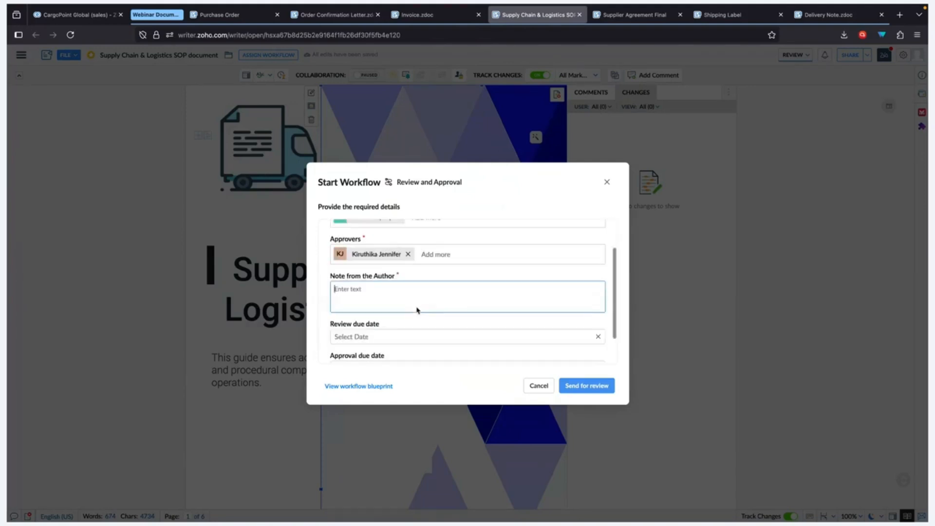
text(P)
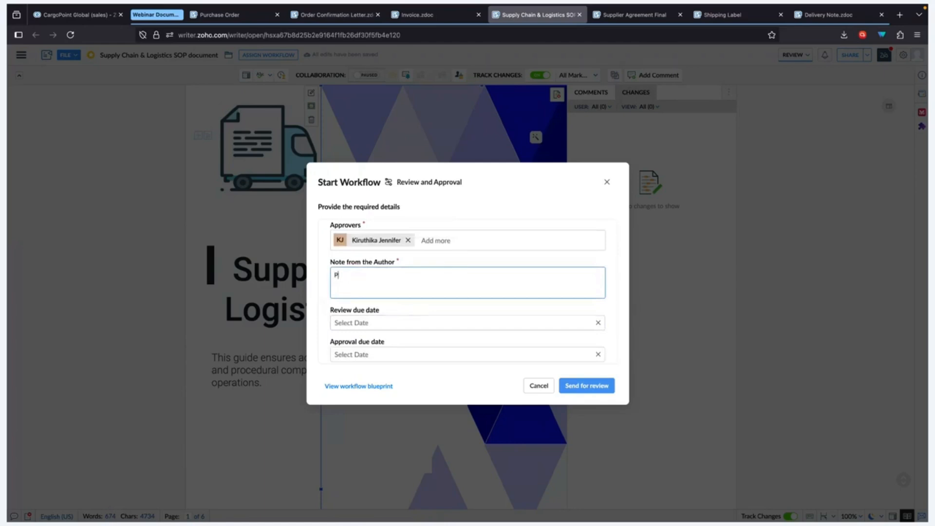
text(lease review the document for publishing)
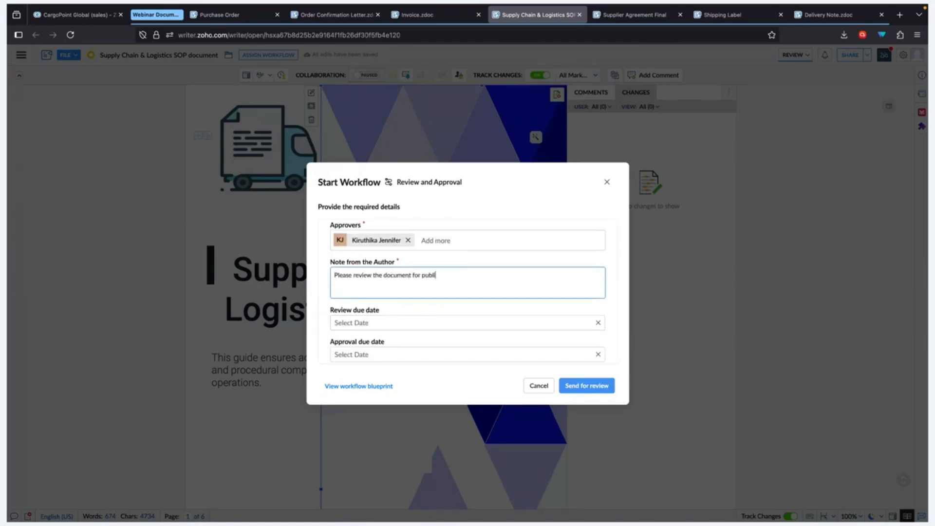
Set the review due date to Jul 18, 2025 12:00 and the approval due date to Jul 26, 2025 12:00
click(389, 323)
click(457, 211)
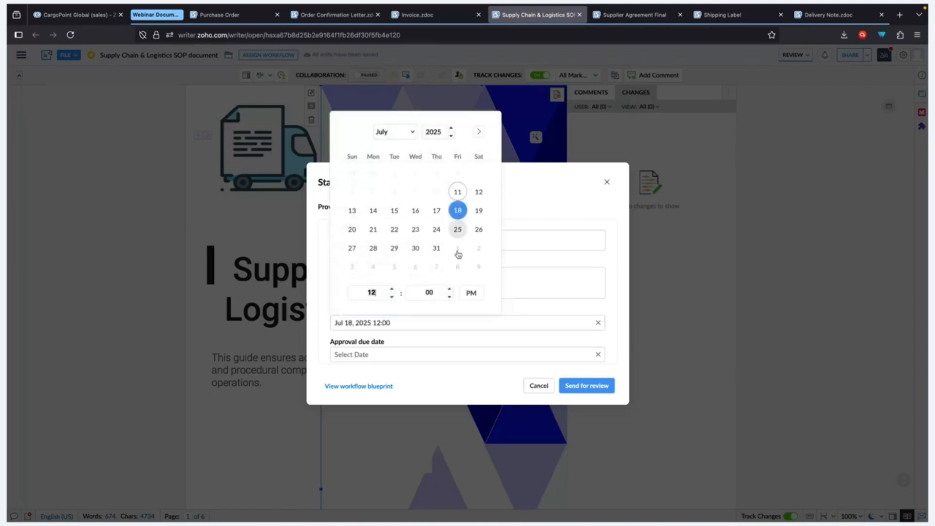
click(409, 358)
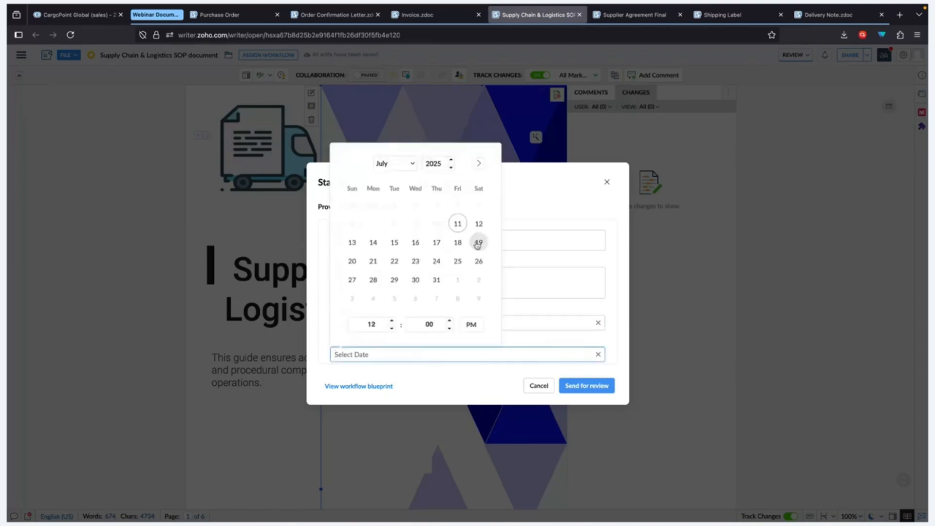
click(479, 260)
click(536, 307)
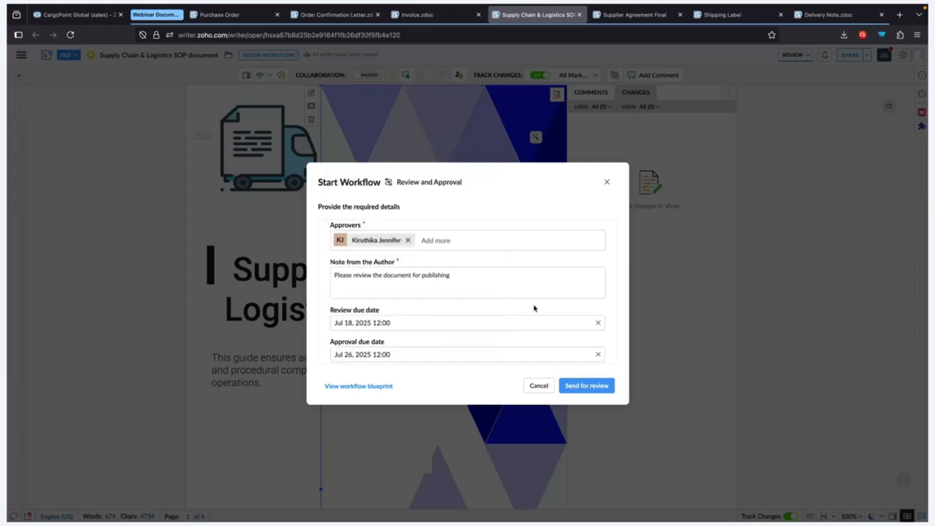
Try to view the workflow blueprint, and reload the document page
scroll(512, 341, down, 2)
click(356, 390)
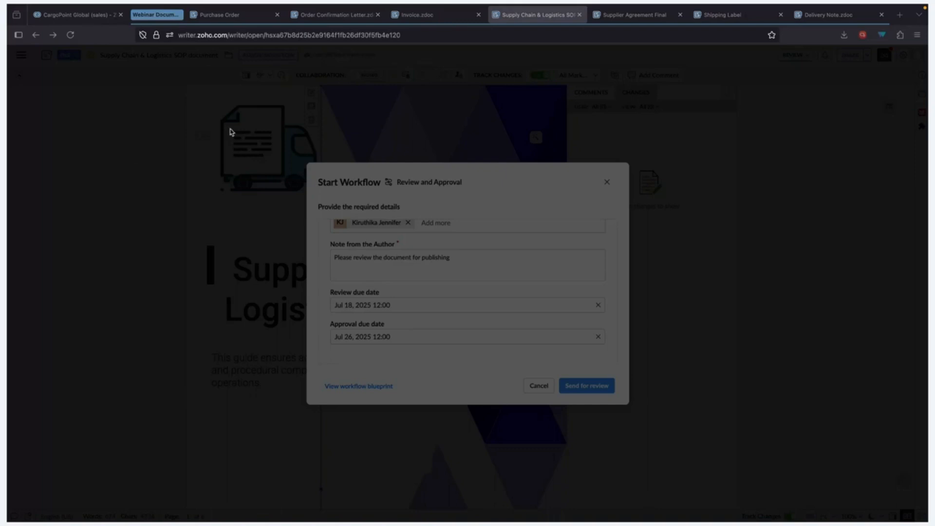
click(70, 35)
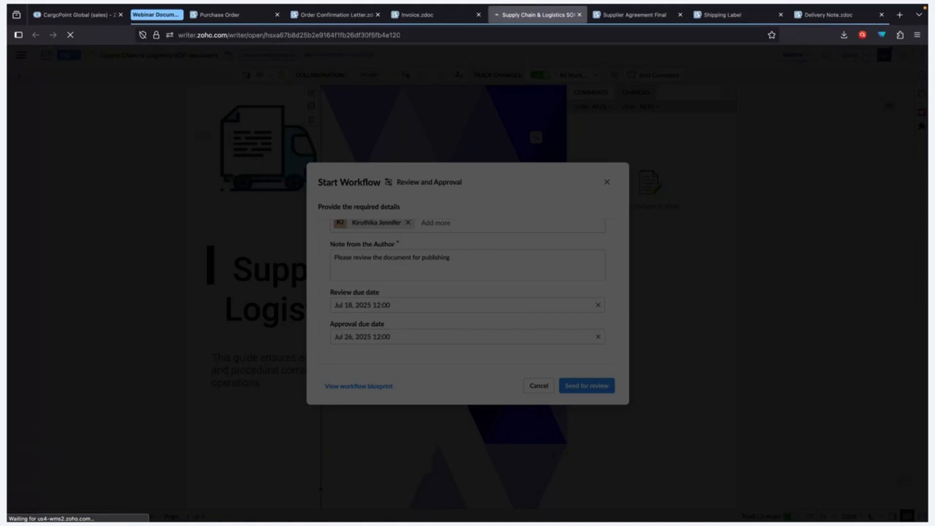
click(68, 38)
click(70, 35)
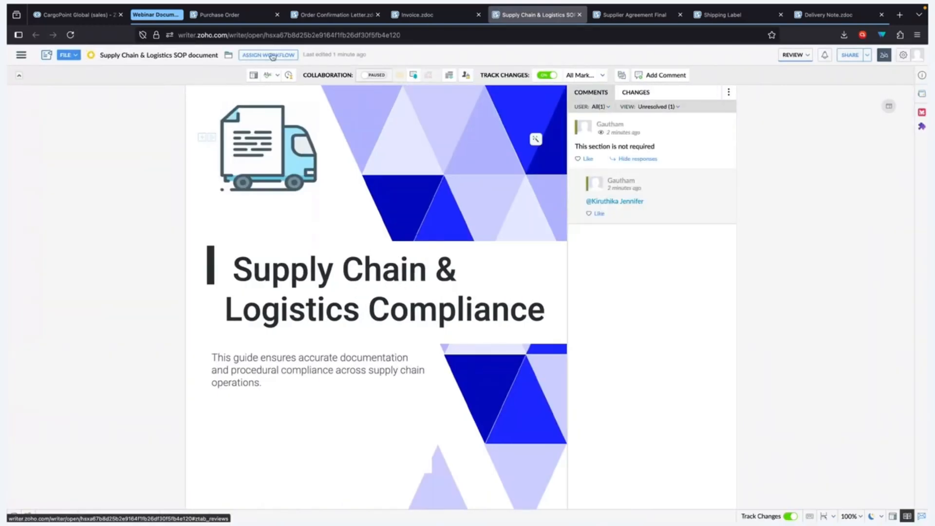
Set the document's workflow to Review and Approval
click(272, 56)
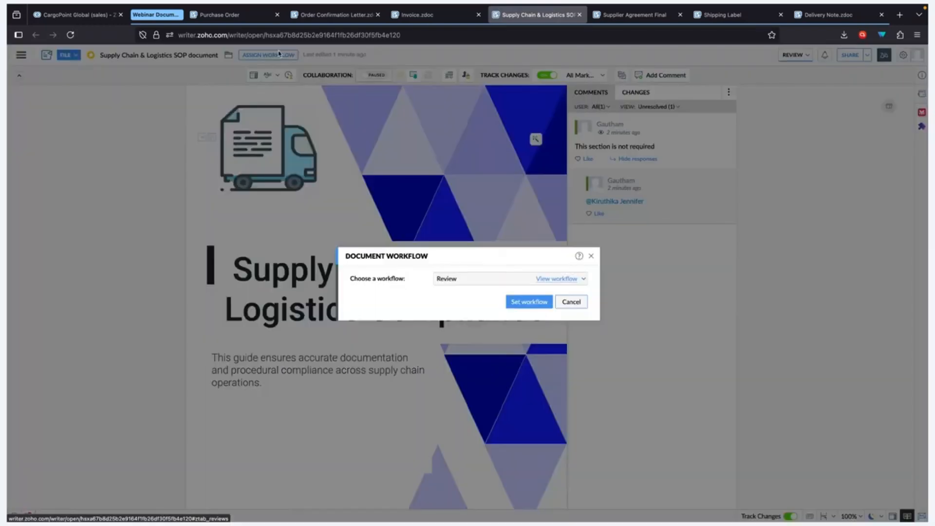
click(486, 281)
click(482, 321)
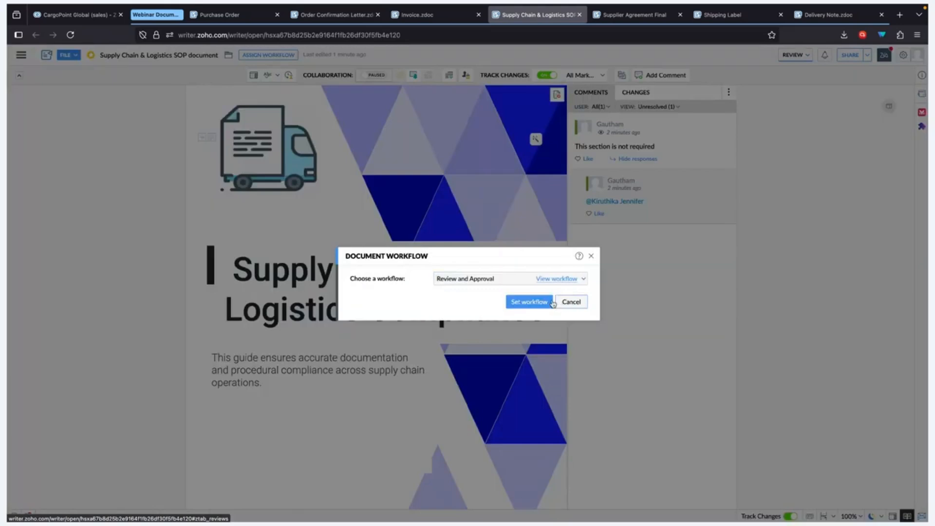
click(541, 302)
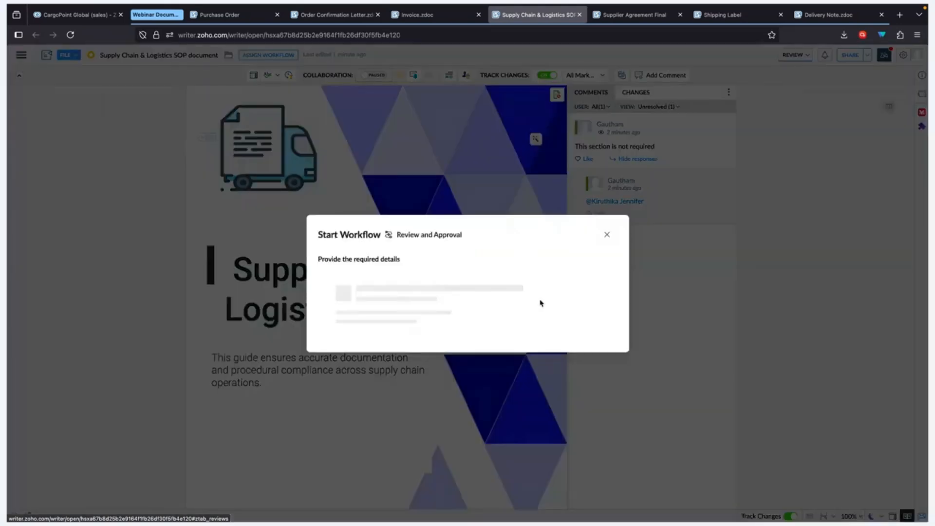
Fill in the workflow participants, with your own account as reviewer and the named colleague as approver
click(444, 259)
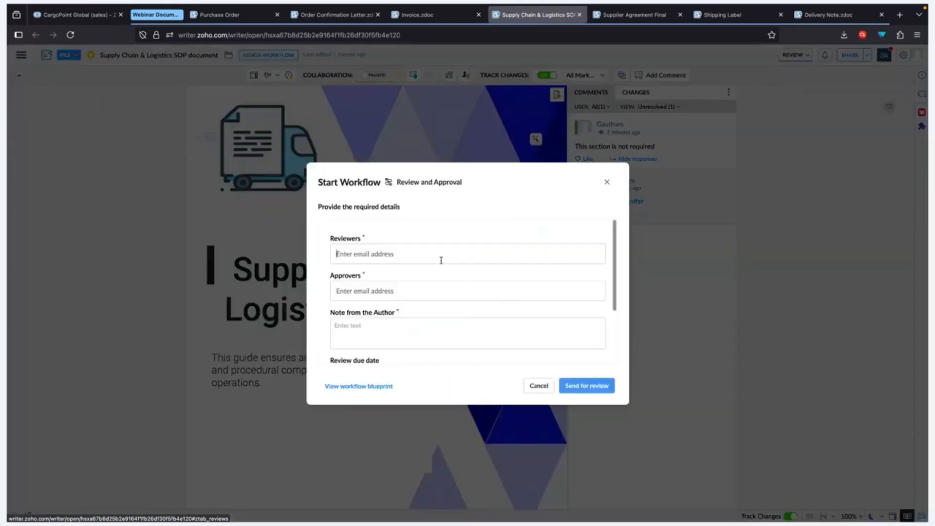
text(gautham)
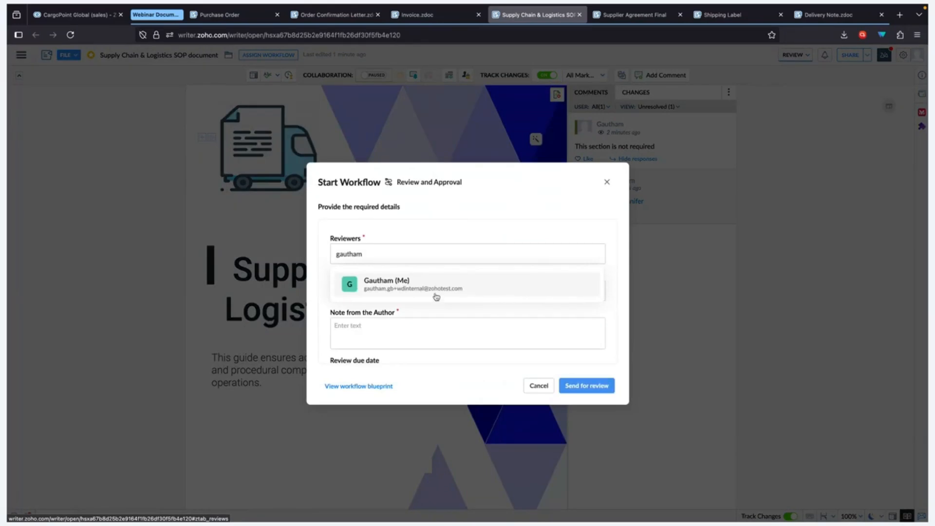
click(435, 297)
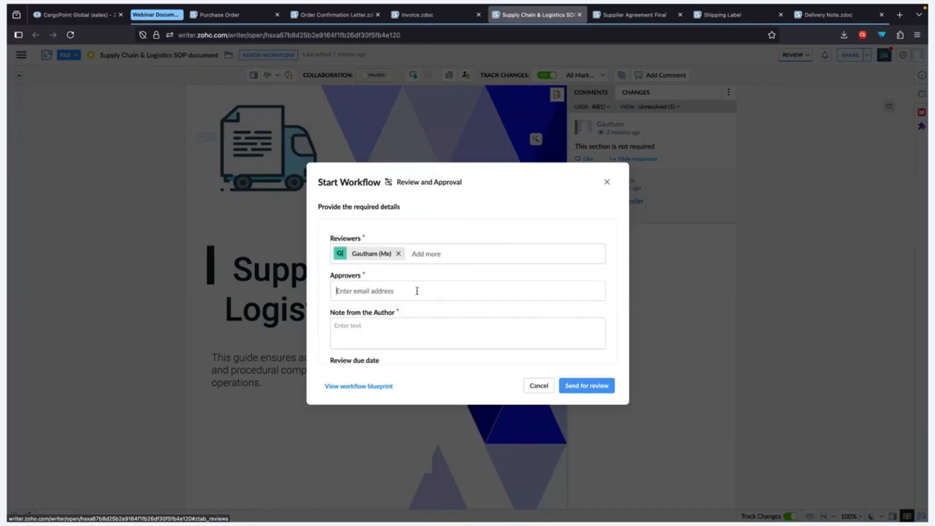
text(jen)
key(Return)
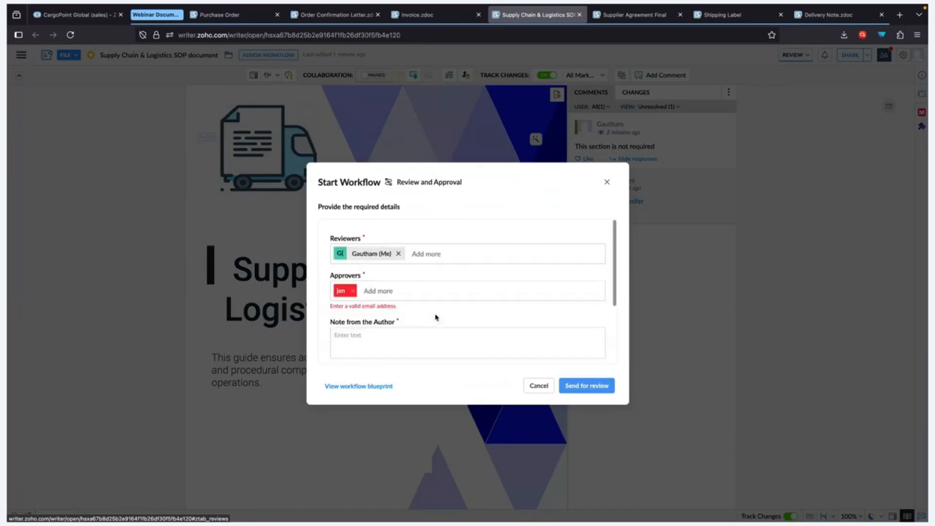
key(BackSpace)
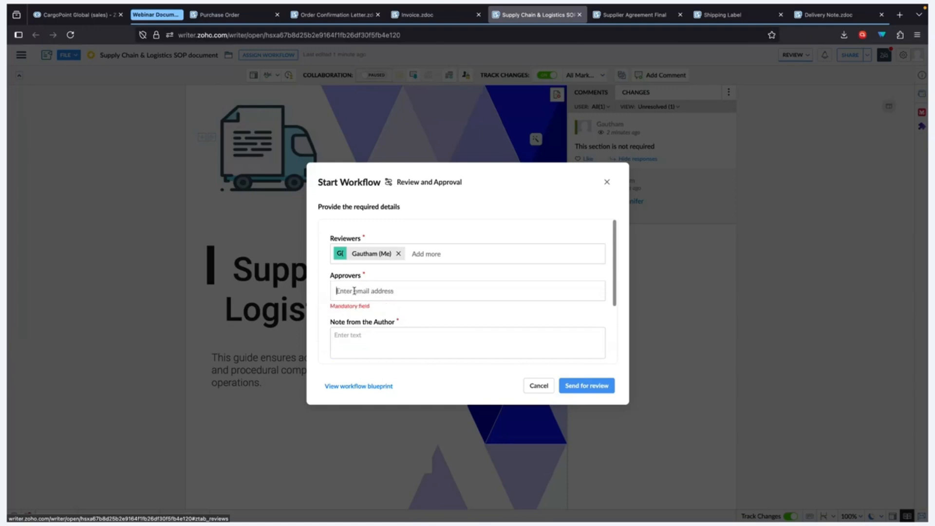
text(jen)
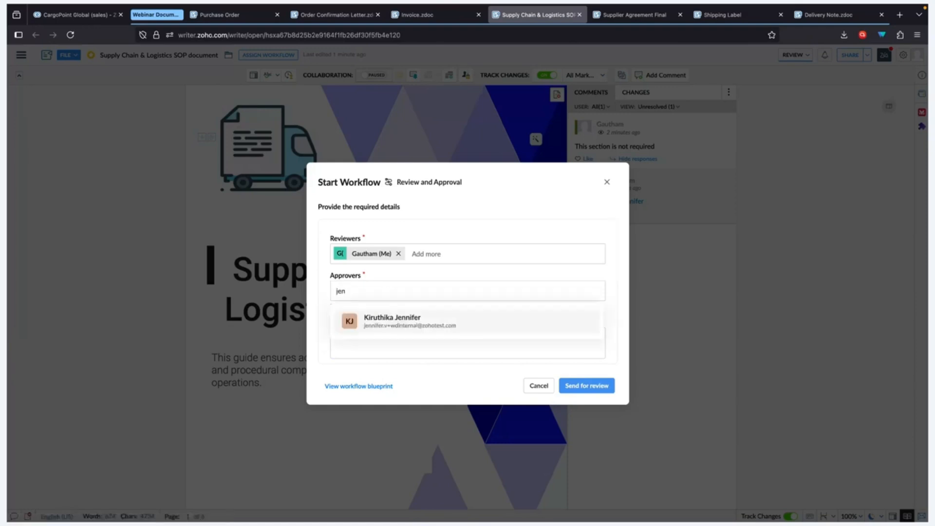
click(412, 321)
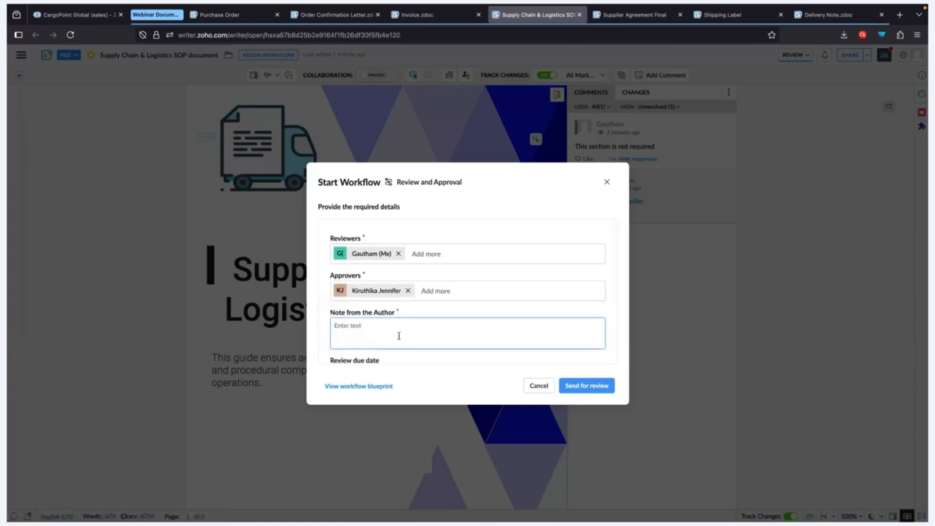
Enter "Please review" as the note from the author, leaving both due dates empty
text(Please review)
scroll(439, 334, down, 2)
click(581, 389)
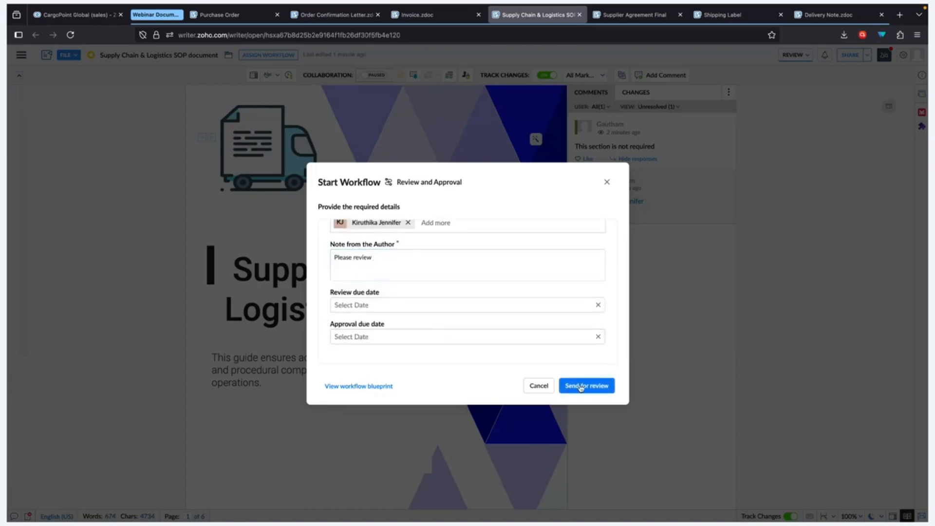
Examine the Review and Approval workflow blueprint, and close it
click(384, 387)
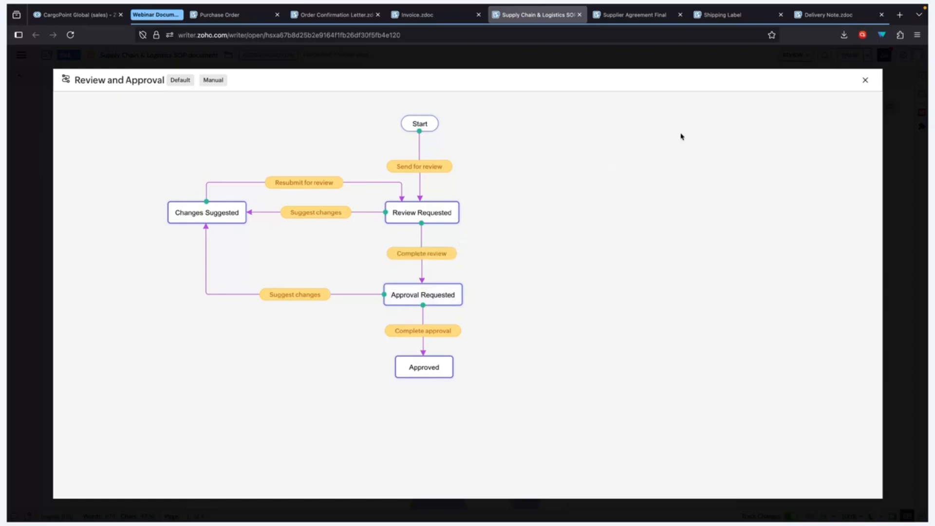
click(865, 82)
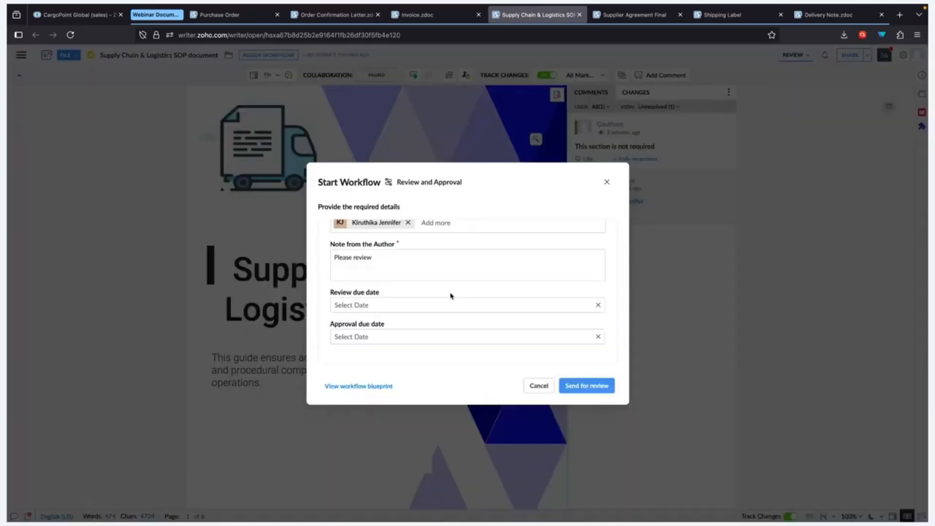
Send the SOP document for review and reload it with the updated permissions
click(571, 386)
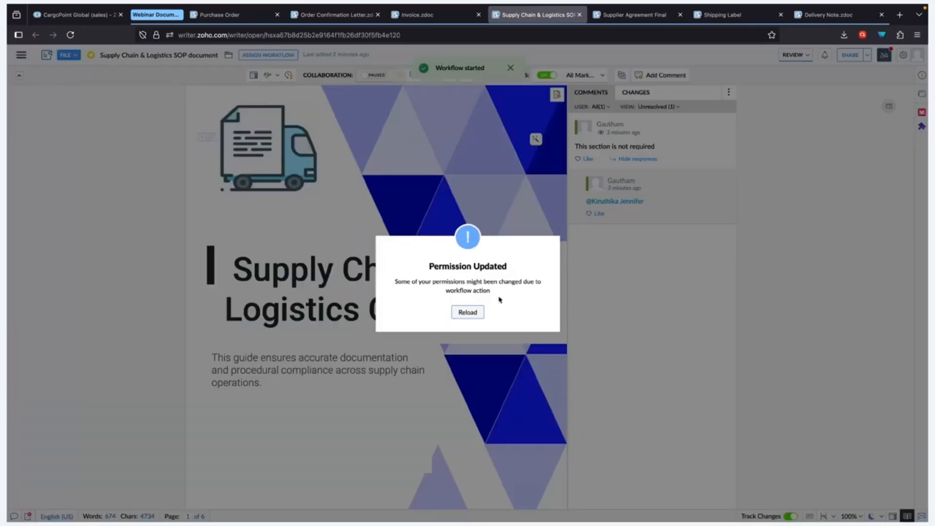
click(467, 312)
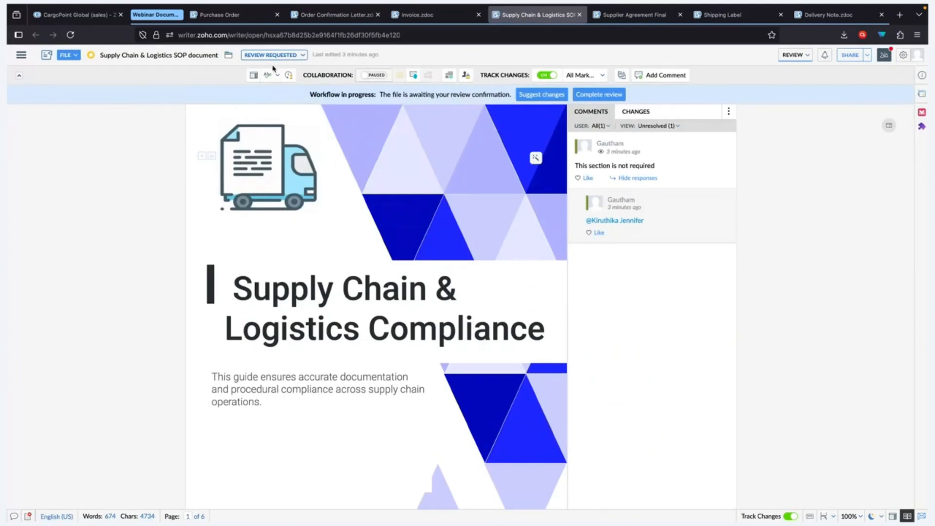
Check the workflow activity, suggest changes with the reviewer's note "I have added changes in comments", and reload the document
click(289, 76)
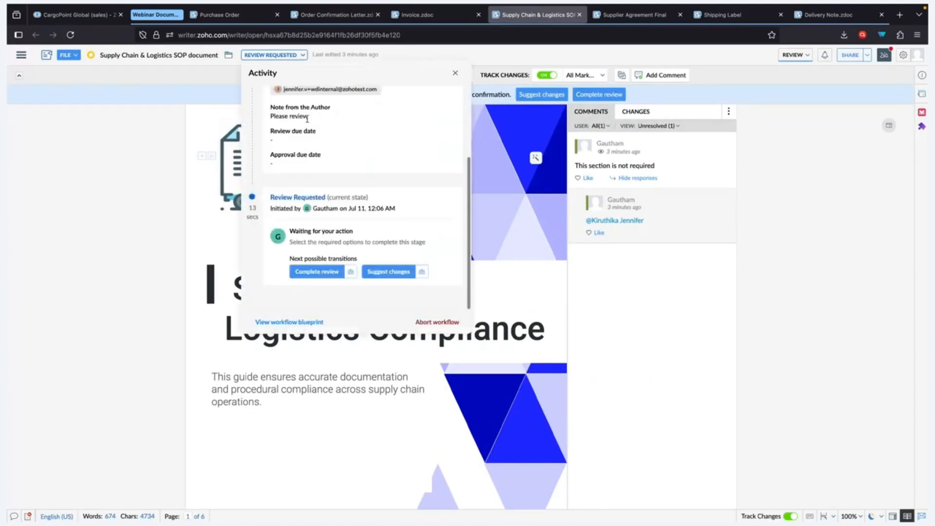
scroll(370, 204, down, 2)
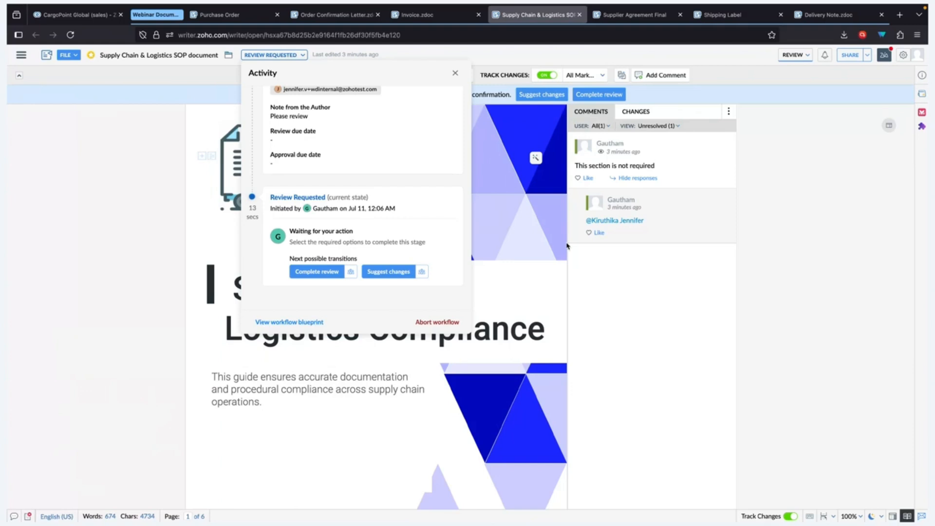
click(388, 279)
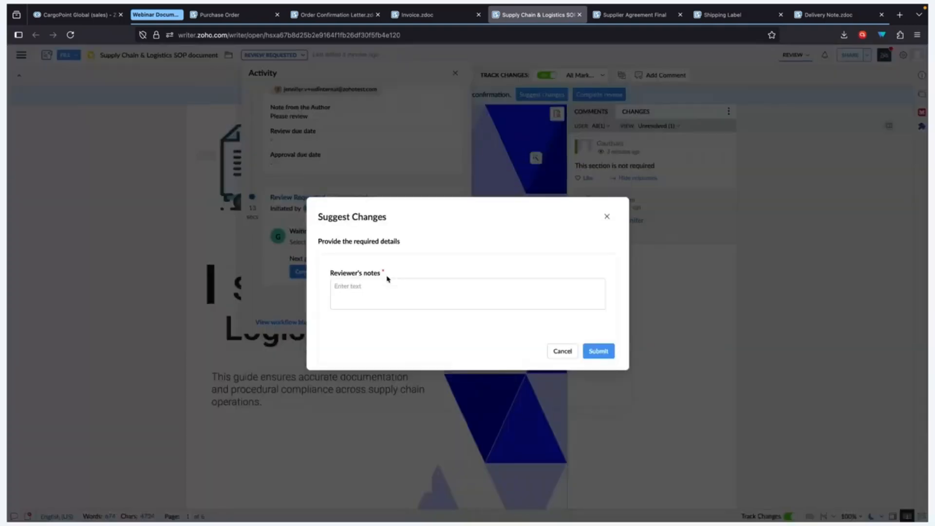
click(371, 290)
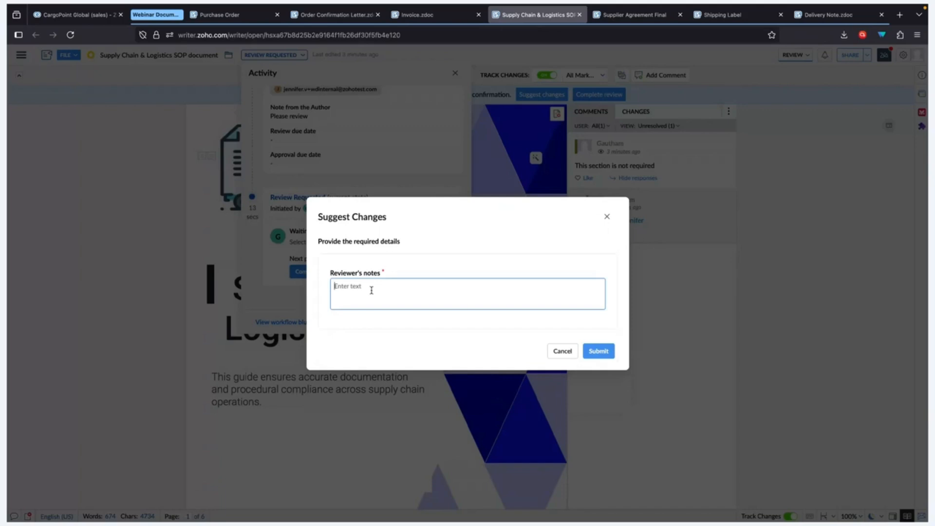
text(I)
key(BackSpace)
text(I have added changes in comments)
click(597, 354)
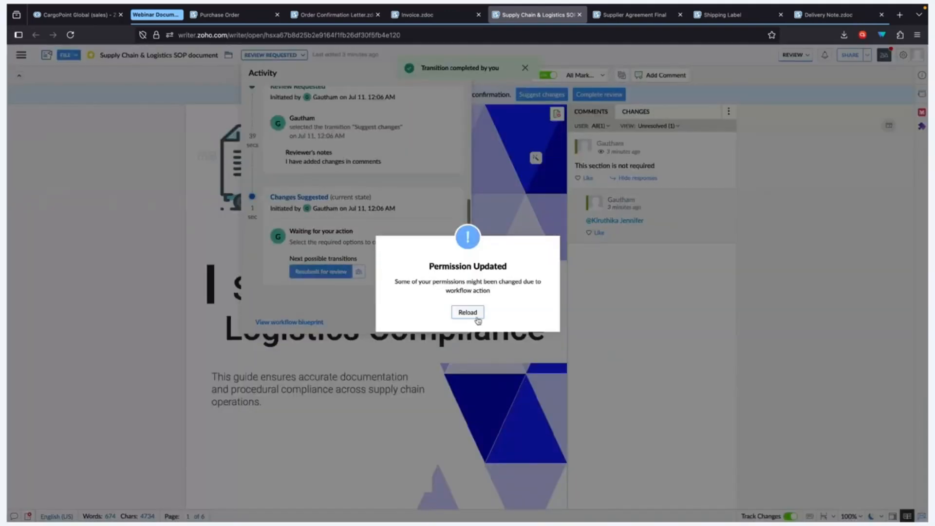
click(475, 313)
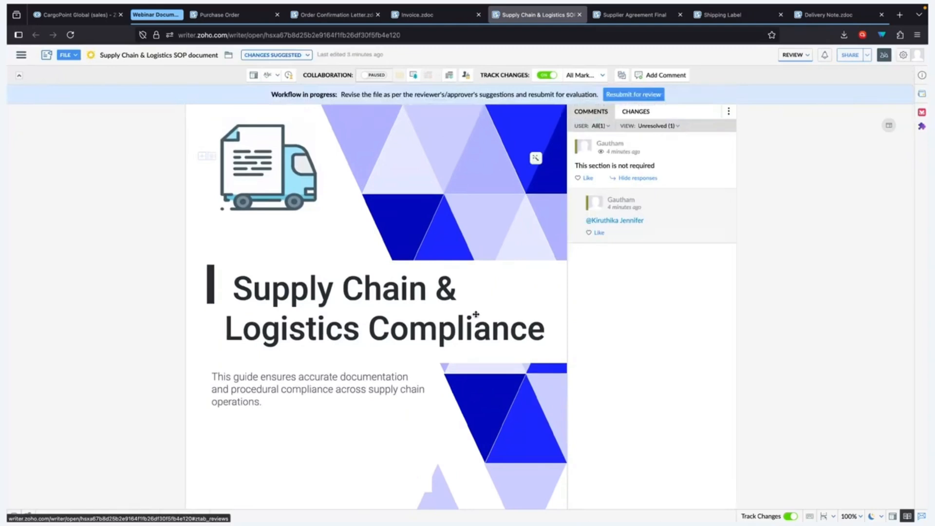
click(476, 314)
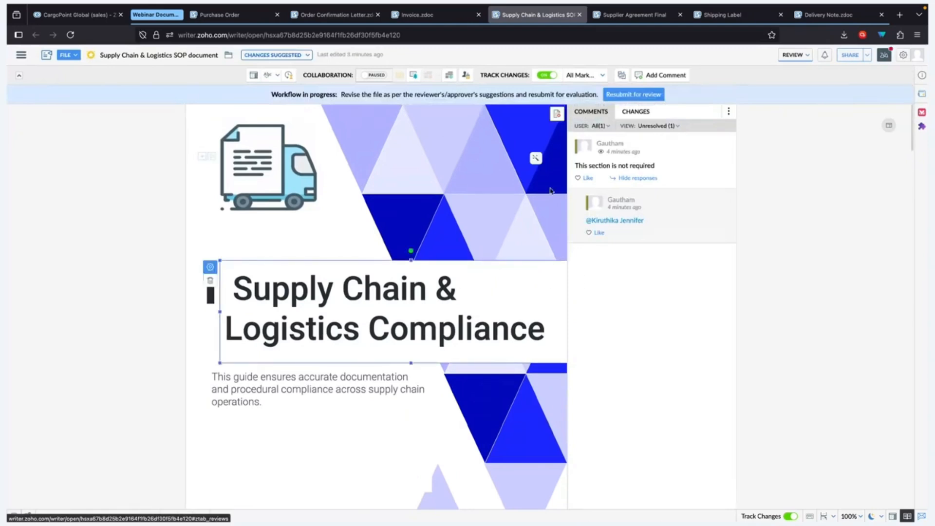
Resubmit the SOP document for review with an author's note saying the changes are completed, and reload it
click(638, 95)
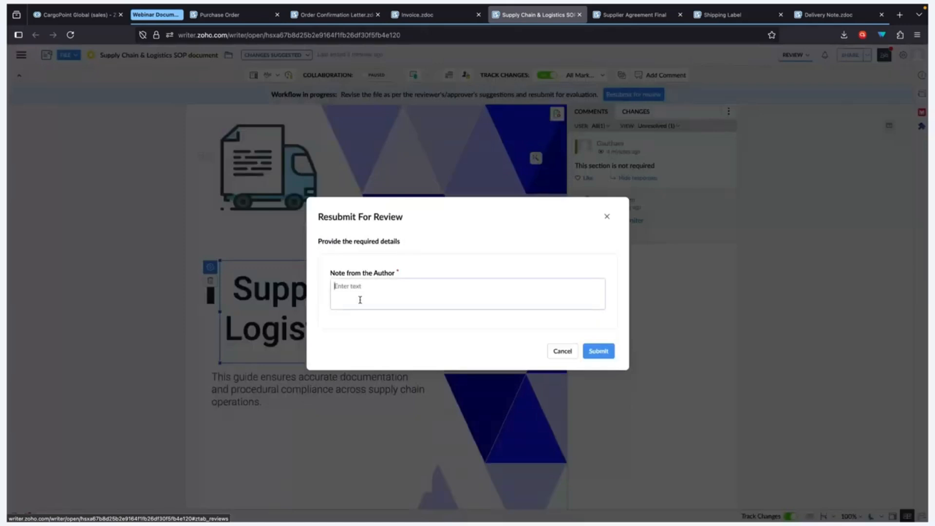
click(381, 298)
text(I)
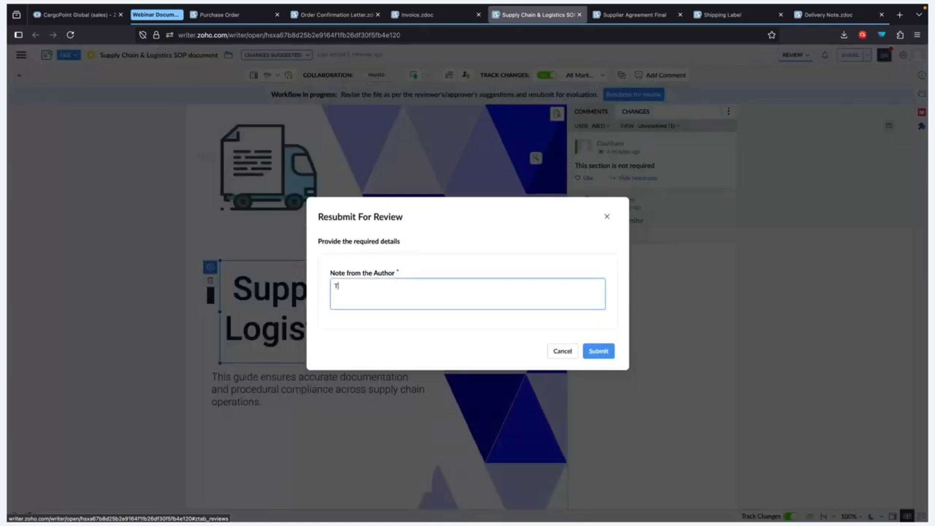
text( completed the changes)
click(598, 358)
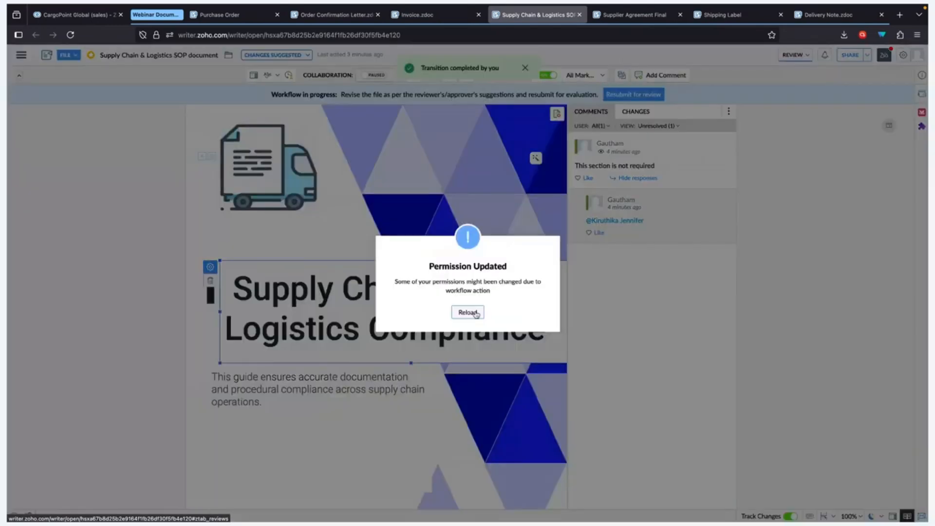
click(475, 314)
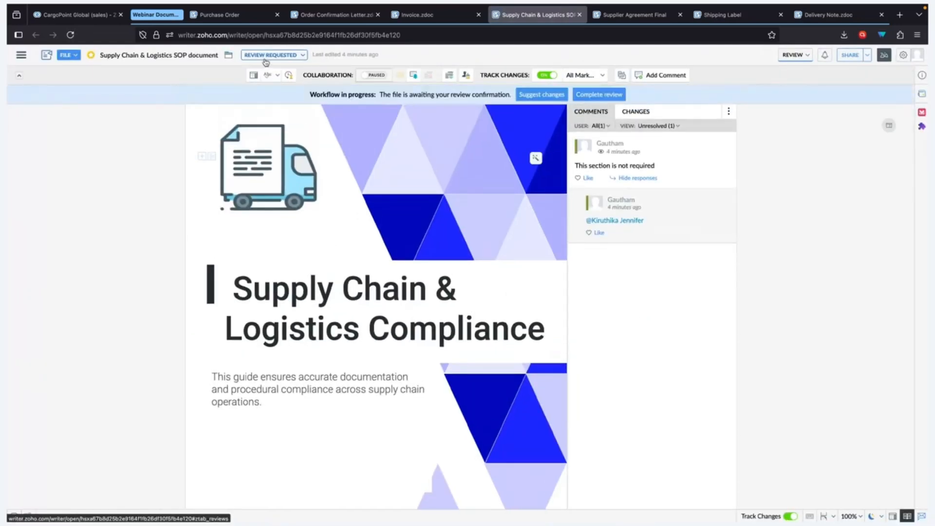
Complete the review of the SOP document with the reviewer's note "Completed", and reload it with the updated permissions
click(600, 95)
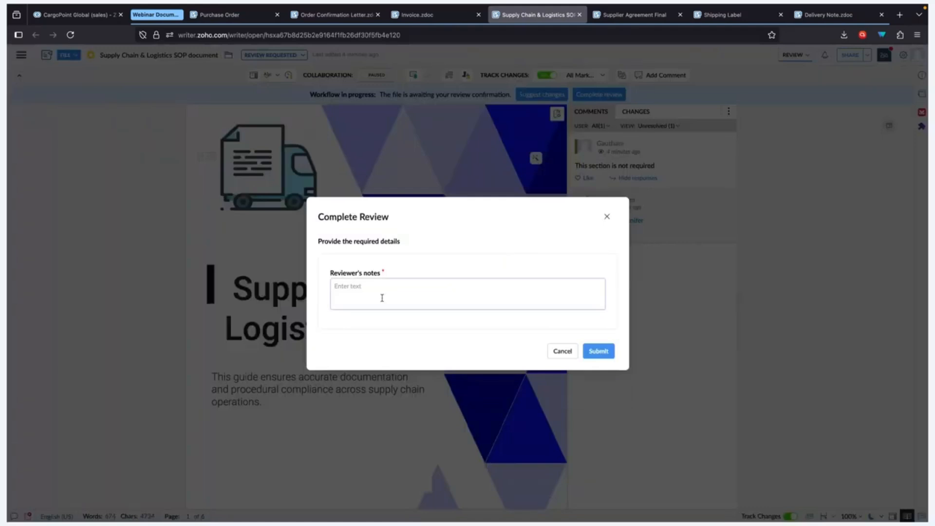
click(383, 297)
text(c)
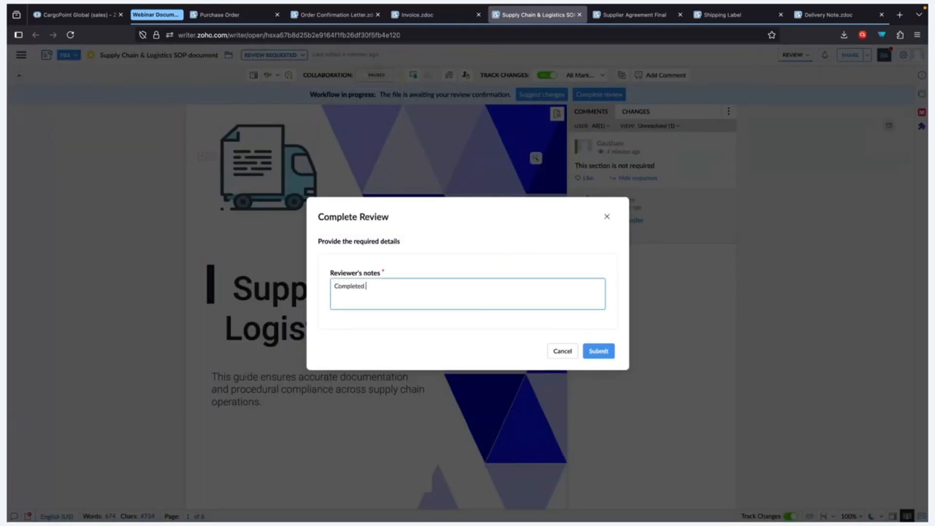
click(604, 351)
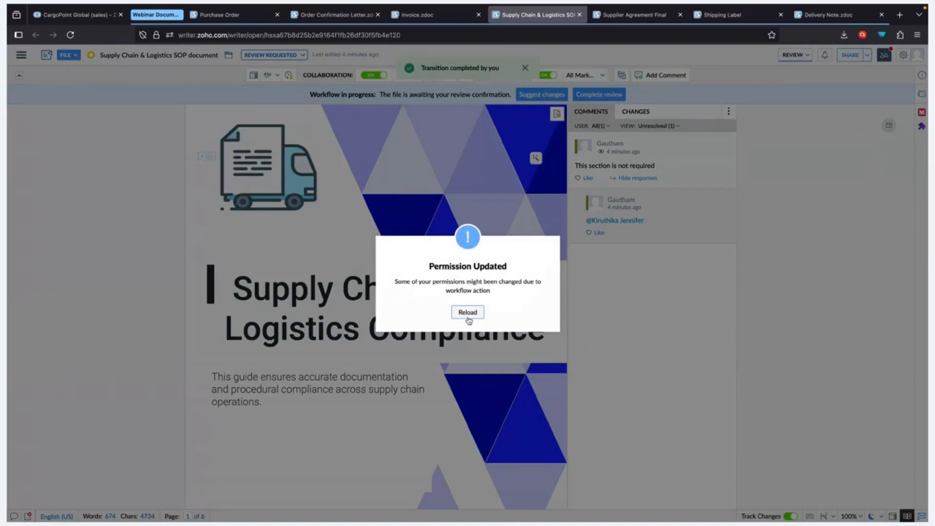
click(468, 313)
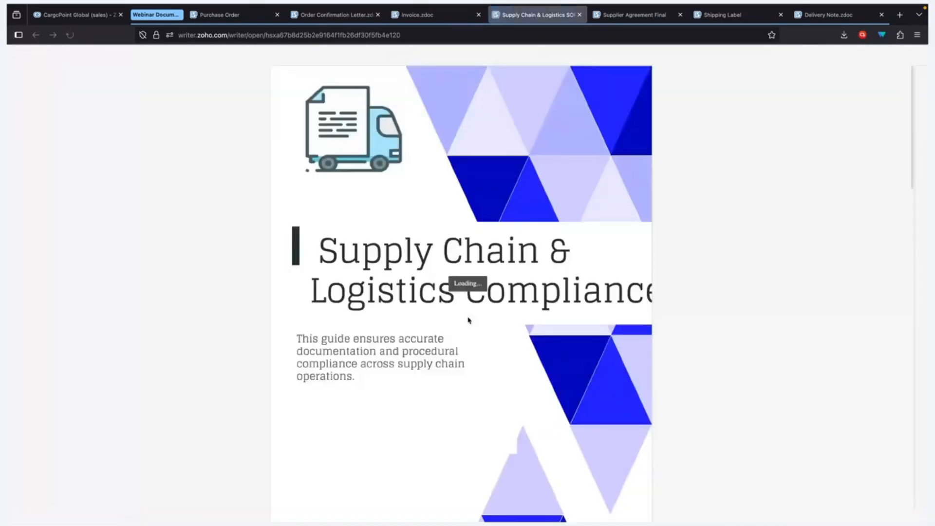